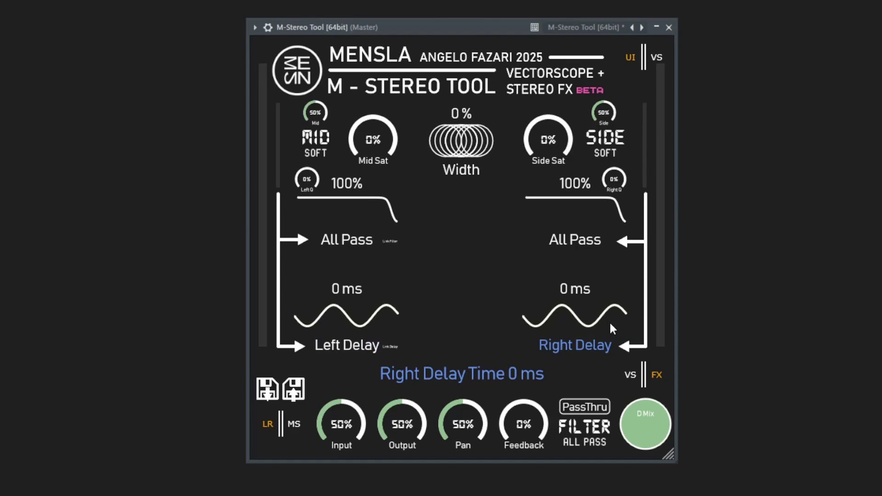
Step: Try the right and left delay, mid saturation and stereo width controls, returning them to their default values
mouse_move(572, 321)
mouse_down()
mouse_move(573, 215)
mouse_move(579, 327)
mouse_up()
drag(354, 317, 386, 357)
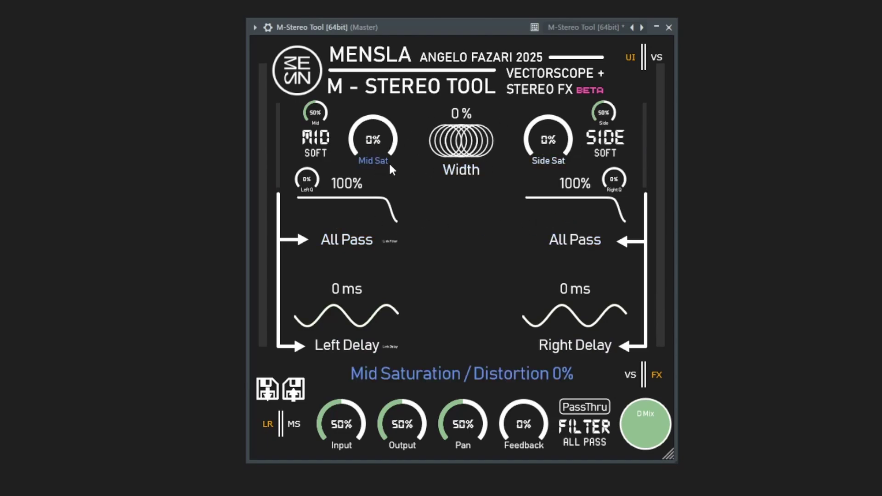
drag(380, 146, 395, 198)
drag(308, 145, 327, 156)
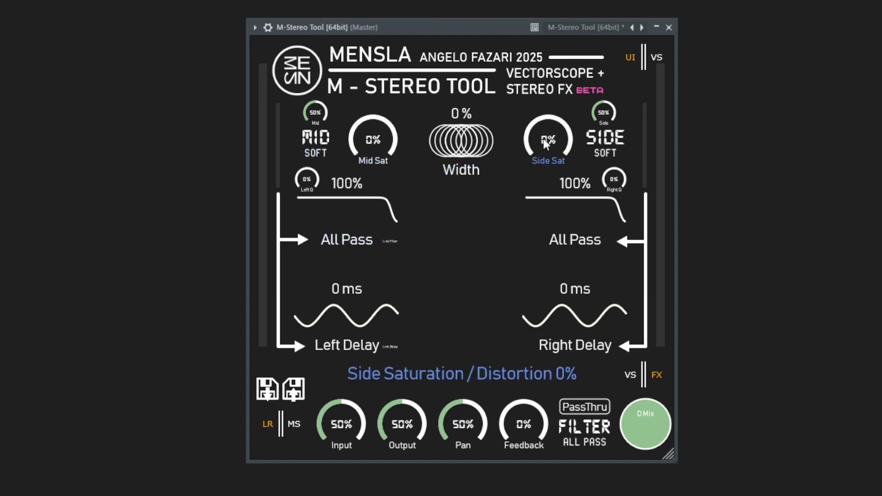
drag(461, 140, 451, 106)
double_click(454, 135)
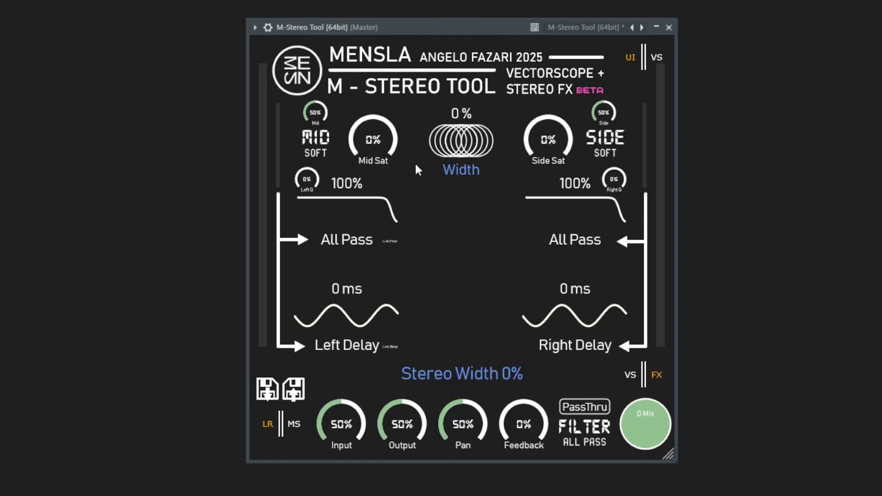
Step: Try the vectorscope controls toggle and the feedback, left filter, filter type and delay mix controls, restoring their initial settings
mouse_move(329, 116)
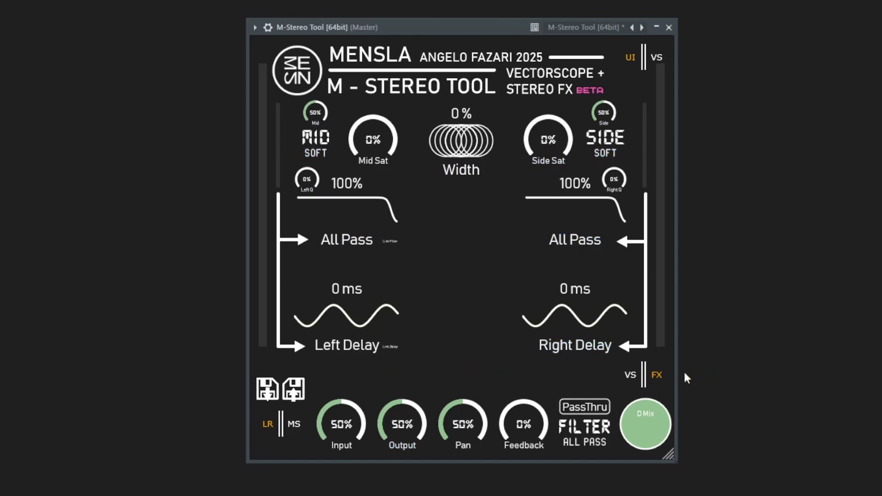
click(645, 382)
click(646, 382)
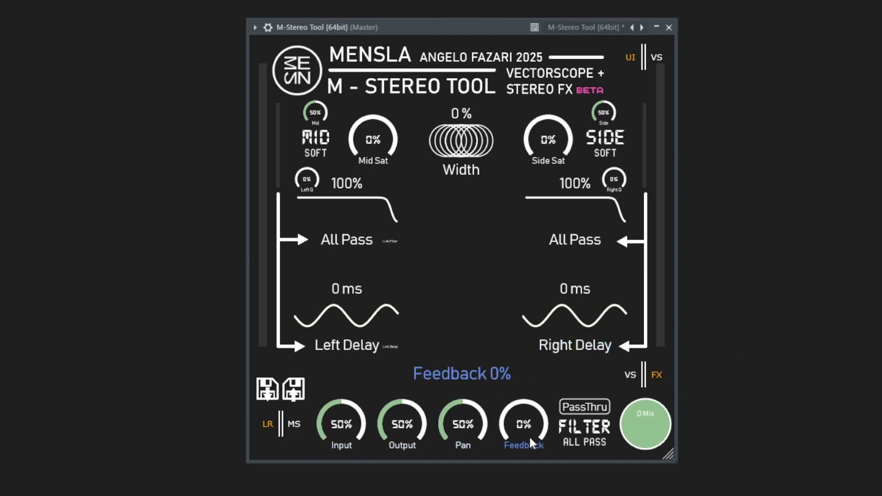
drag(528, 435, 509, 407)
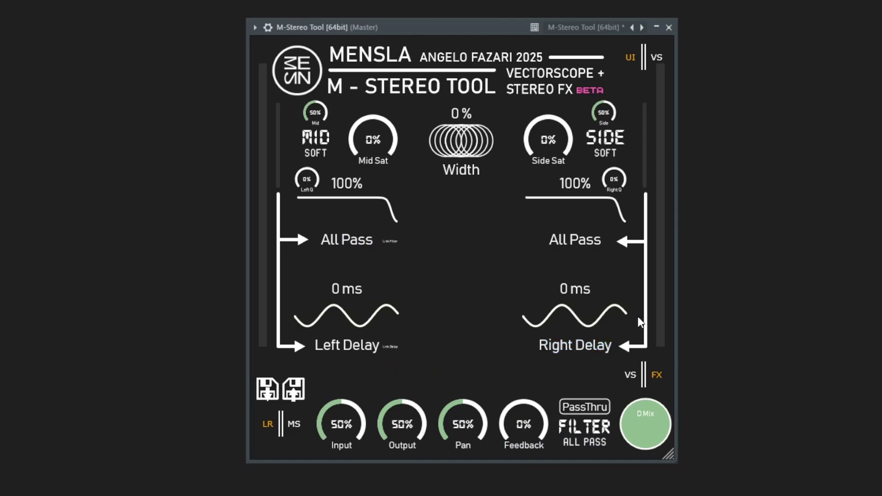
mouse_move(378, 198)
mouse_down()
mouse_move(366, 260)
mouse_move(364, 191)
mouse_up()
click(570, 440)
drag(578, 263, 577, 441)
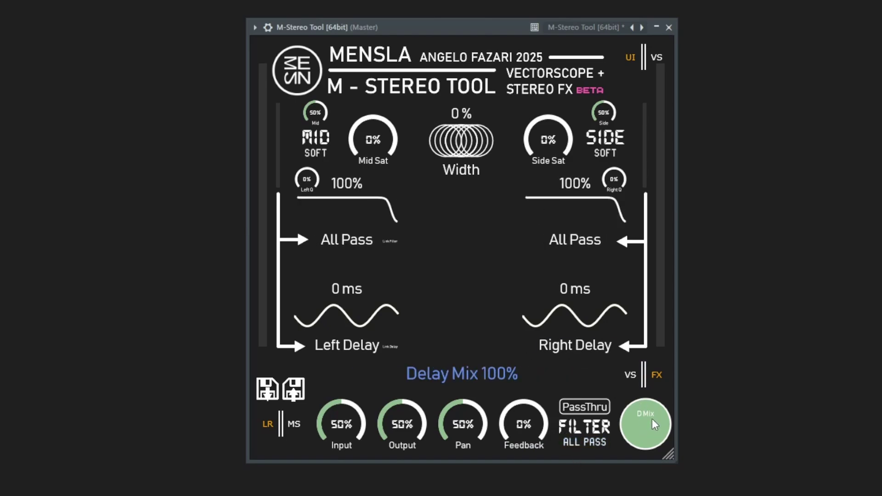
drag(653, 422, 653, 391)
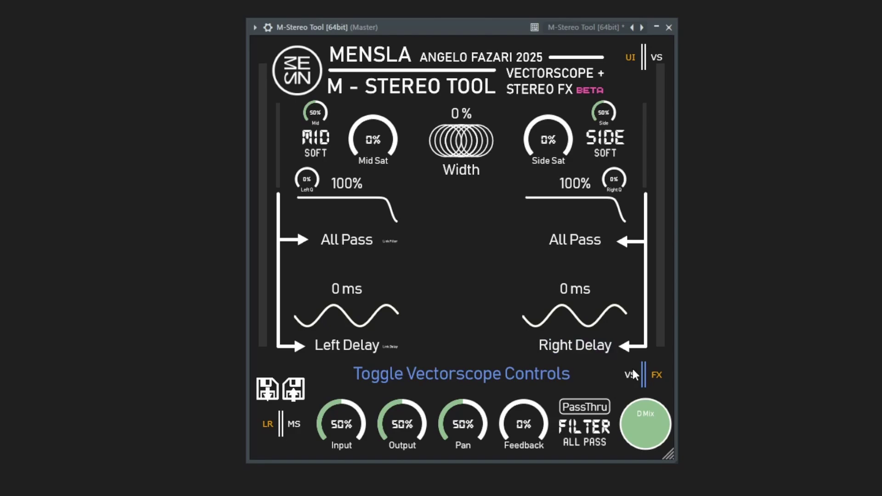
Step: Show the vectorscope controls and set the left all-pass filter to 52%
click(644, 374)
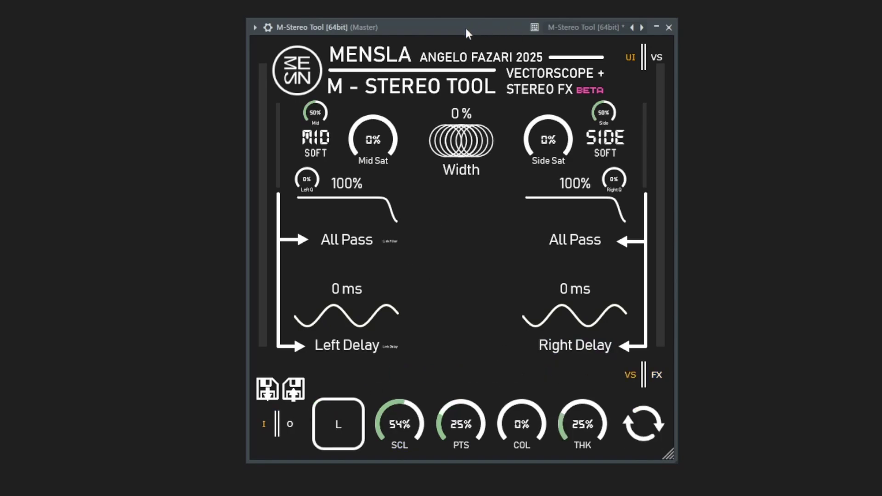
drag(407, 209, 343, 258)
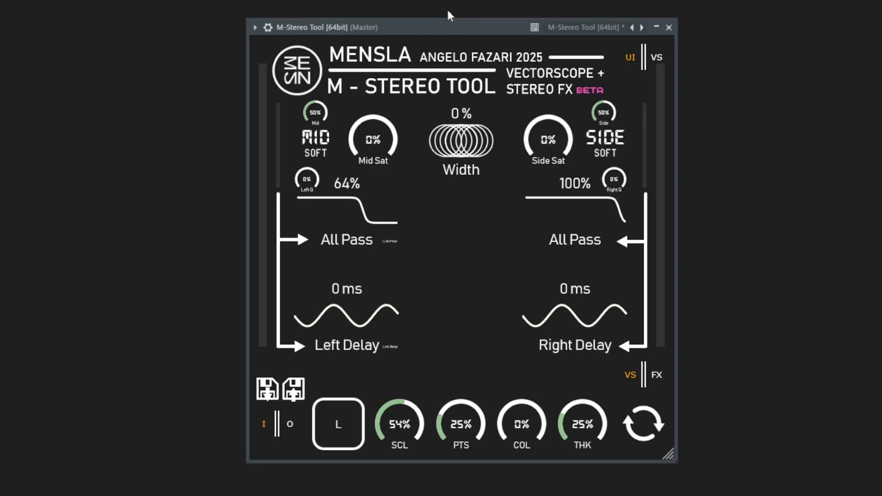
drag(323, 205, 324, 227)
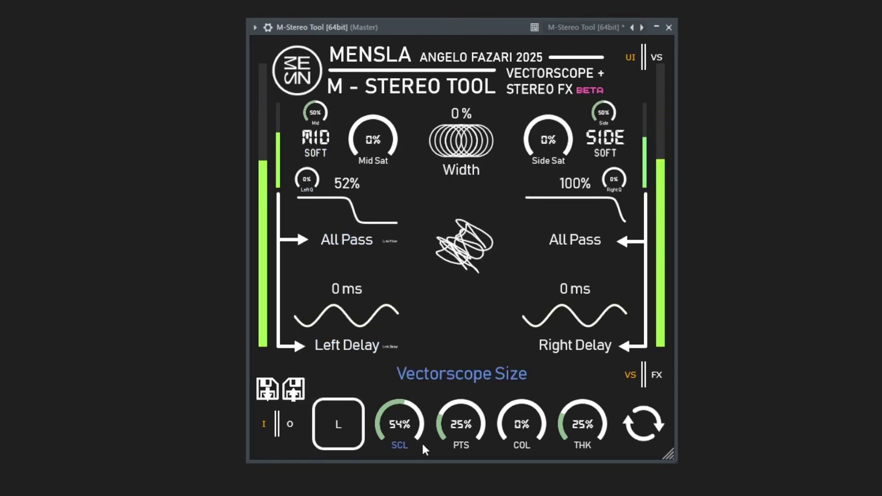
Step: Set the vectorscope size to 50% and thickness to 5%, trying ellipse mode before returning to L mode
mouse_move(421, 443)
mouse_down()
mouse_move(406, 404)
mouse_move(405, 327)
mouse_move(394, 484)
mouse_move(396, 449)
mouse_move(465, 430)
mouse_move(476, 282)
mouse_move(465, 426)
mouse_move(525, 320)
mouse_move(529, 294)
mouse_move(521, 441)
mouse_up()
drag(582, 425, 582, 455)
click(334, 427)
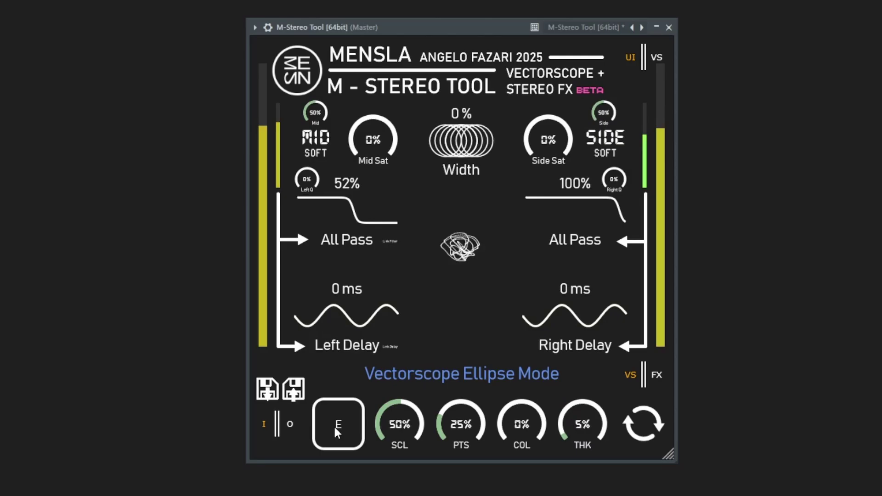
click(335, 428)
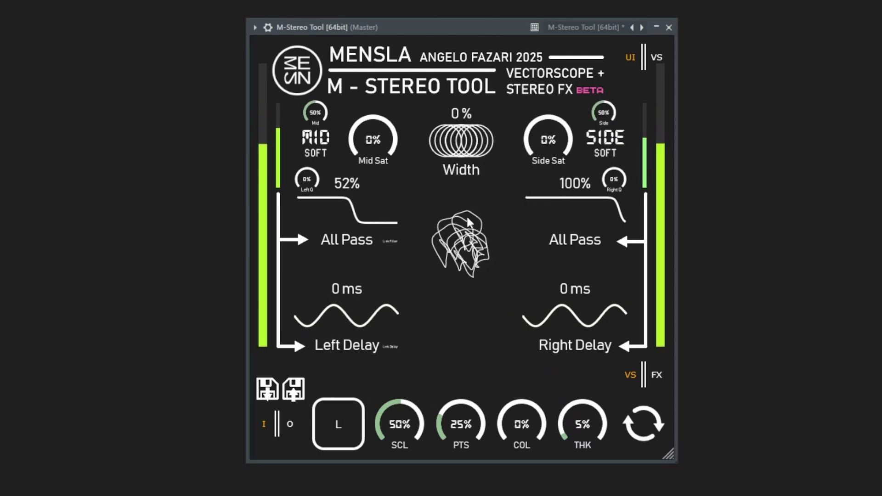
key(space)
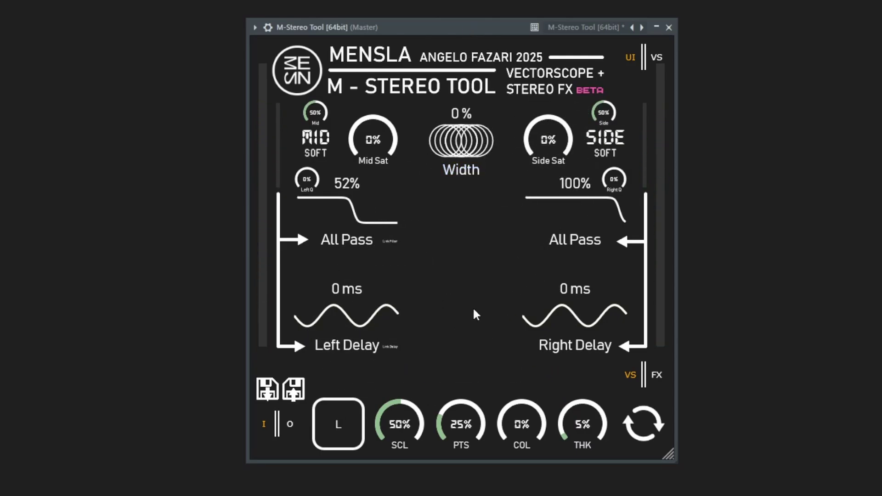
Step: Preview the vectorscope-only view, and restore the full interface with the FX controls shown
click(657, 376)
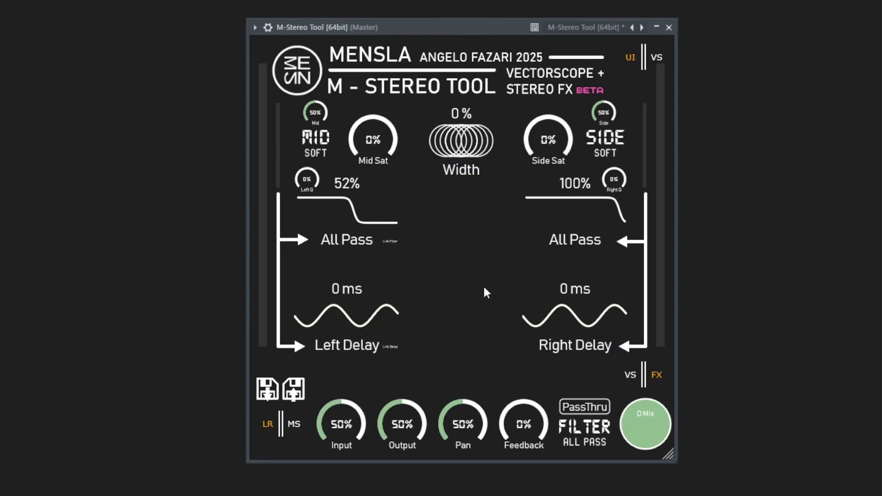
click(645, 67)
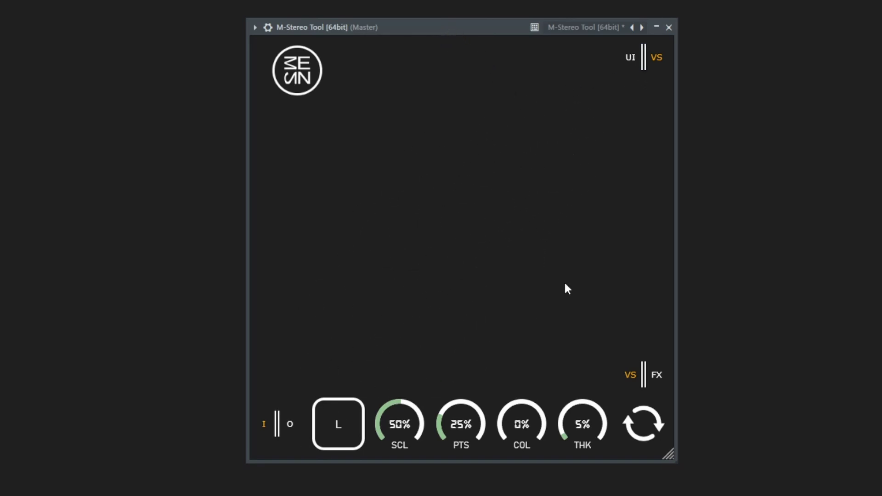
click(642, 69)
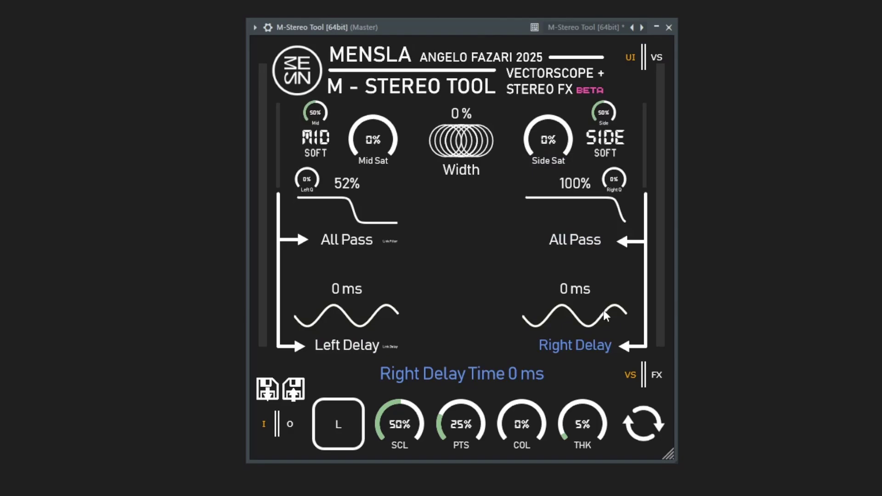
click(644, 375)
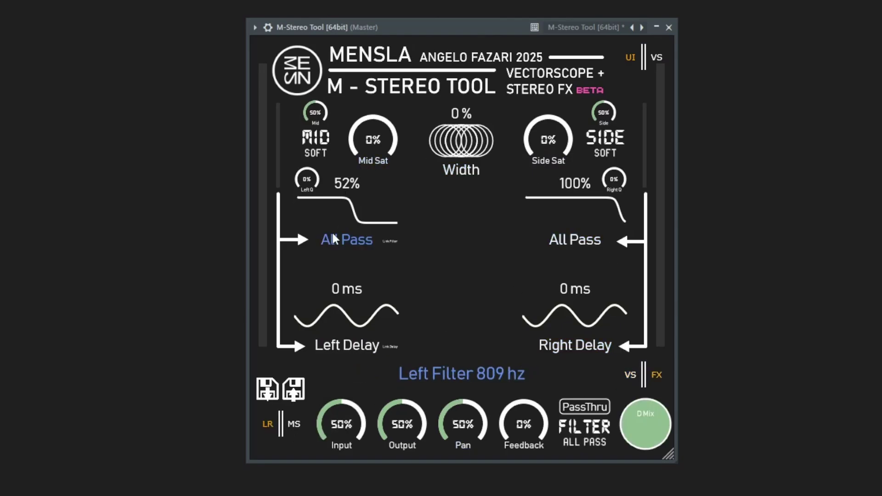
Step: Switch the processing from left/right to mid/side mode and try the side and mid delay controls
click(283, 429)
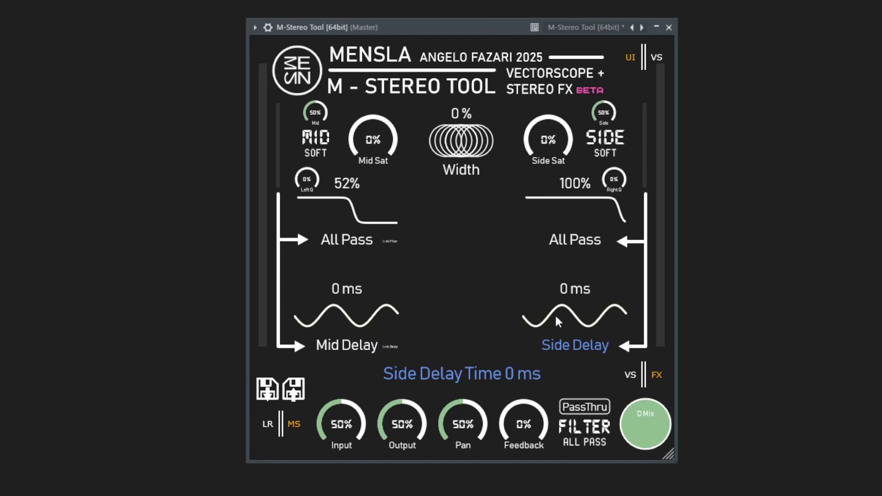
drag(558, 319, 529, 361)
drag(396, 340, 457, 308)
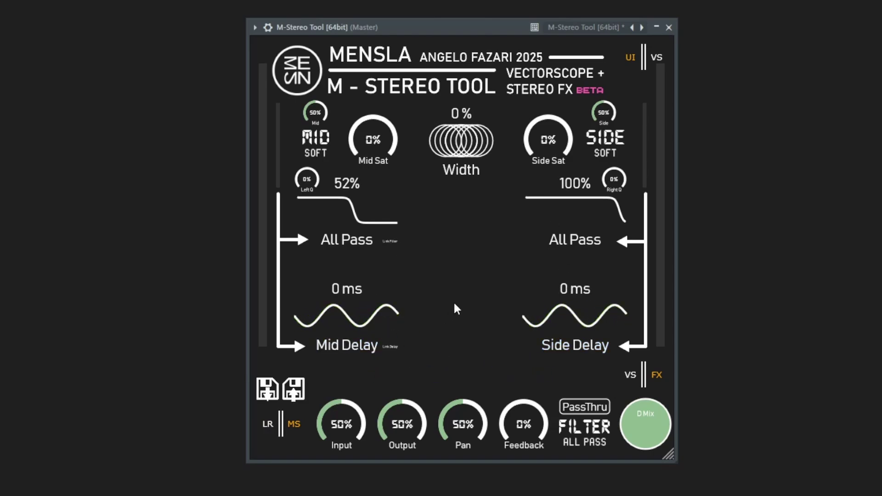
Step: Reset the left all-pass filter to 100% and resize the plugin window
double_click(351, 234)
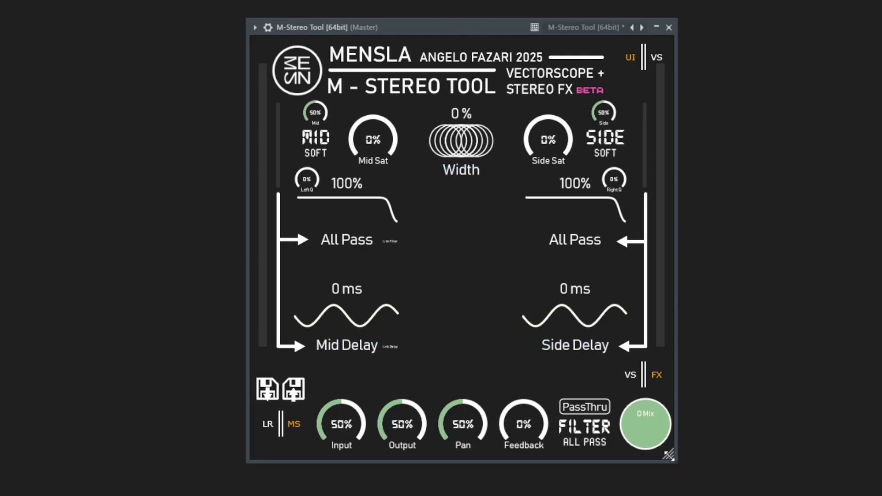
mouse_move(671, 456)
mouse_down()
mouse_move(641, 404)
mouse_move(528, 299)
mouse_move(636, 415)
mouse_move(670, 471)
mouse_move(655, 456)
mouse_up()
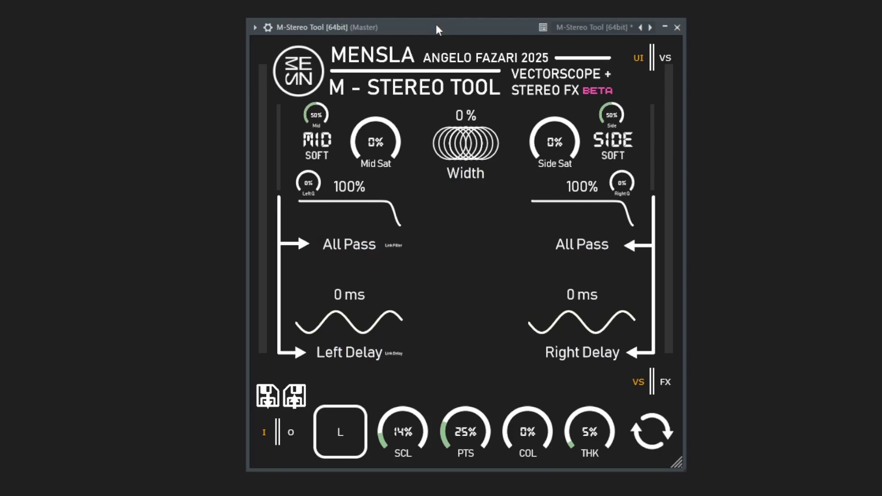
Step: Set the right delay time to 30.12 ms
drag(579, 322, 567, 241)
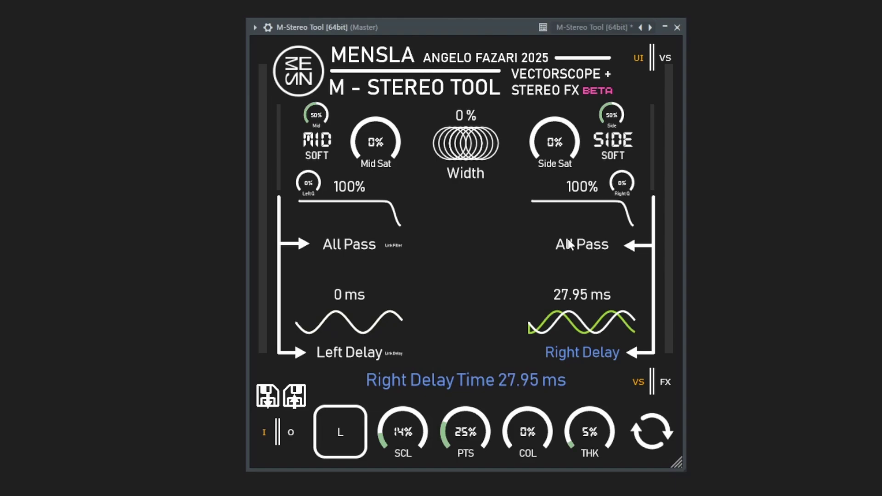
drag(572, 327, 572, 322)
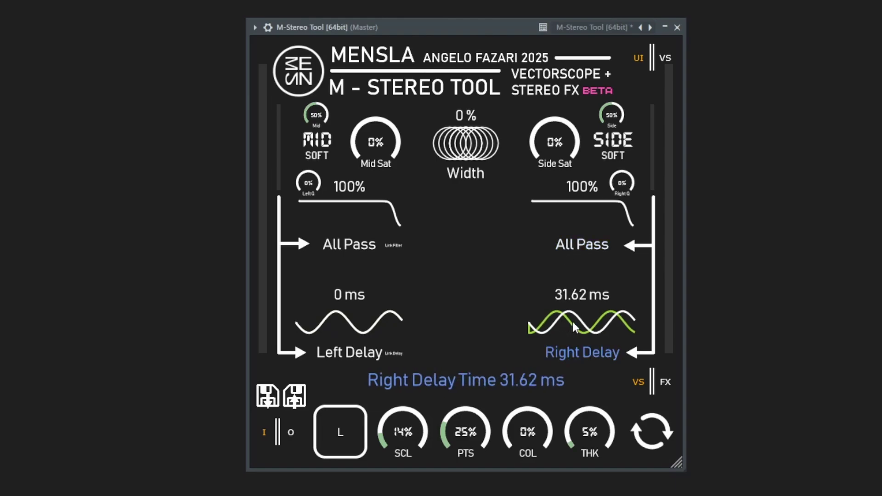
scroll(573, 328, down, 5)
scroll(570, 331, up, 1)
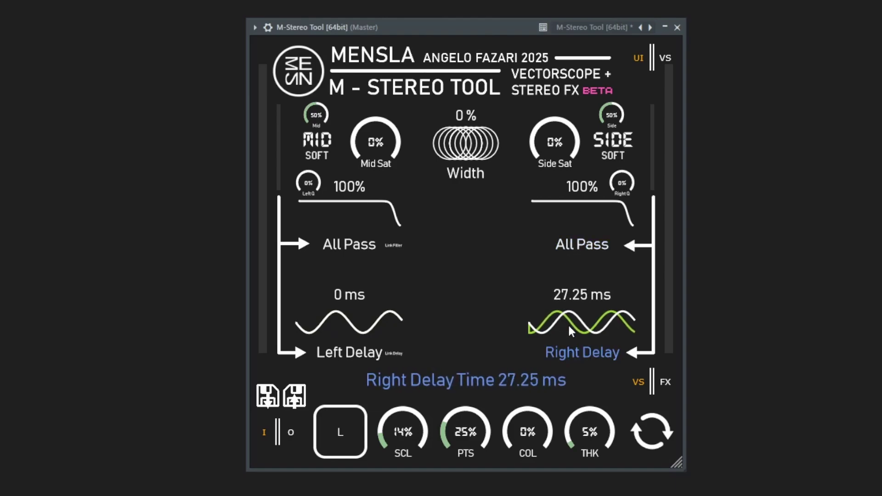
mouse_move(569, 327)
mouse_down()
mouse_move(573, 295)
mouse_move(580, 329)
mouse_up()
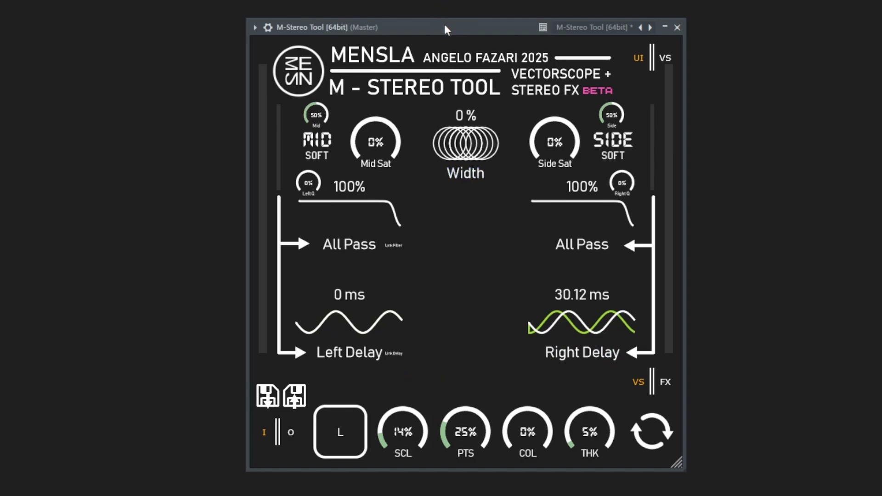
Step: Play the audio and compare the vectorscope's O and I modes, ending on I
key(space)
key(space)
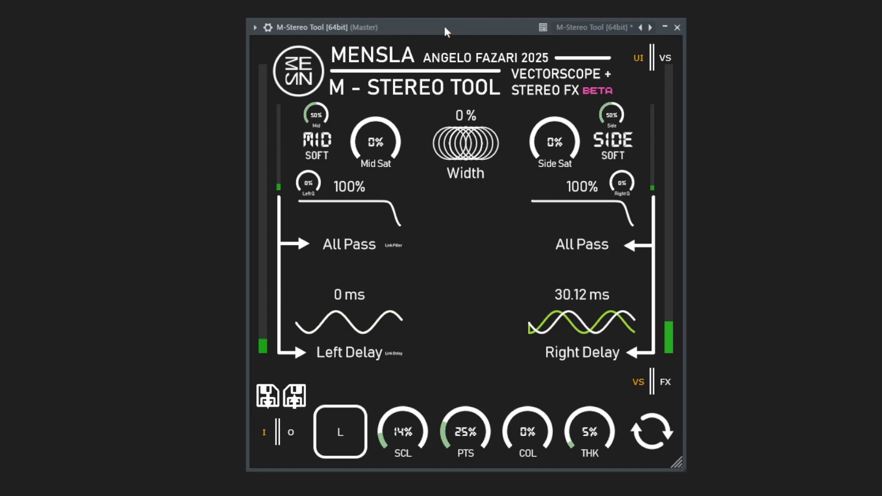
click(285, 439)
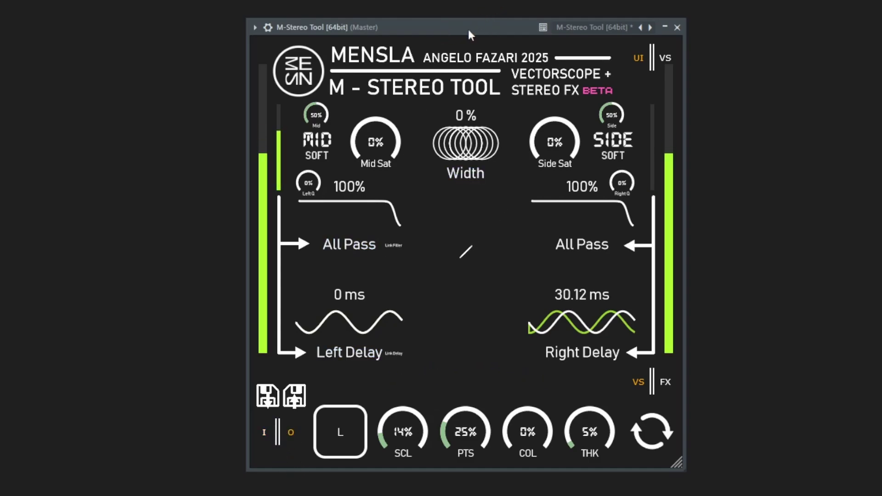
click(286, 427)
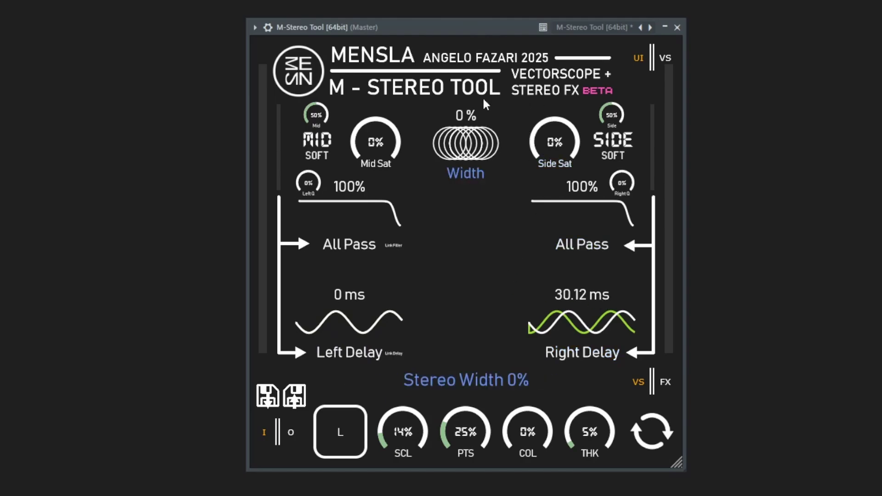
Step: Reset the right delay to 0 ms and audition the left all-pass filter at 40%
double_click(577, 329)
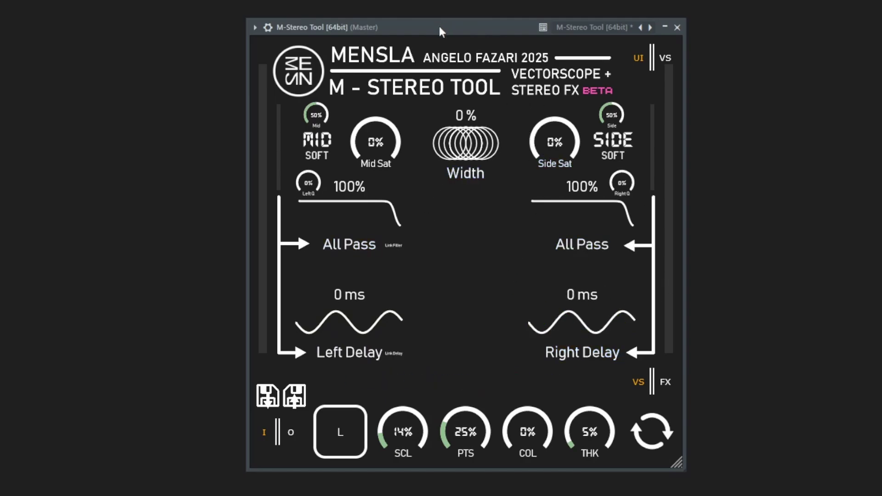
drag(357, 219, 294, 233)
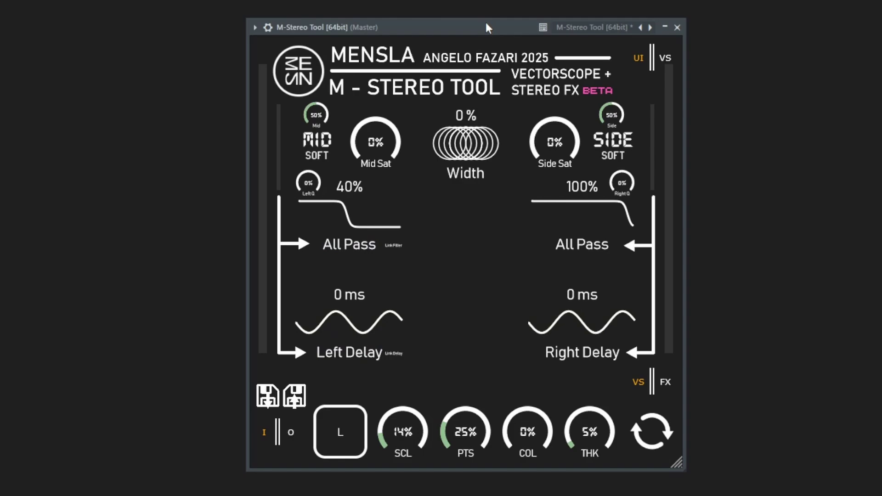
key(space)
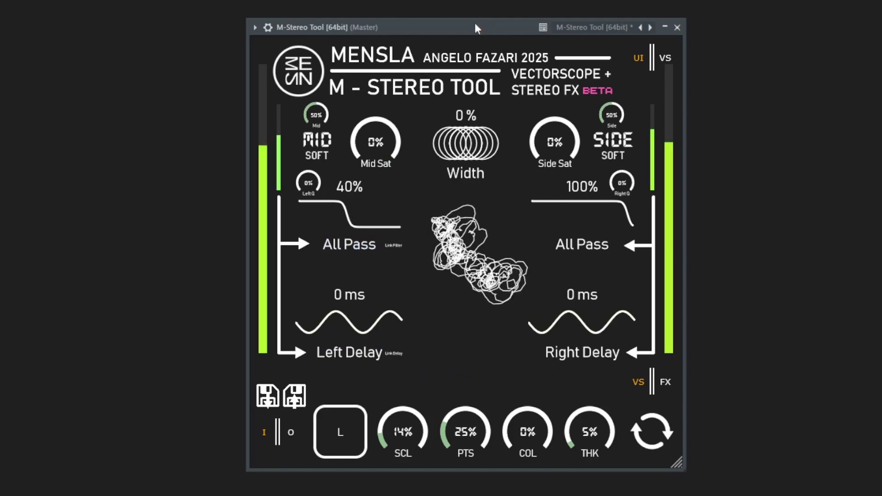
key(space)
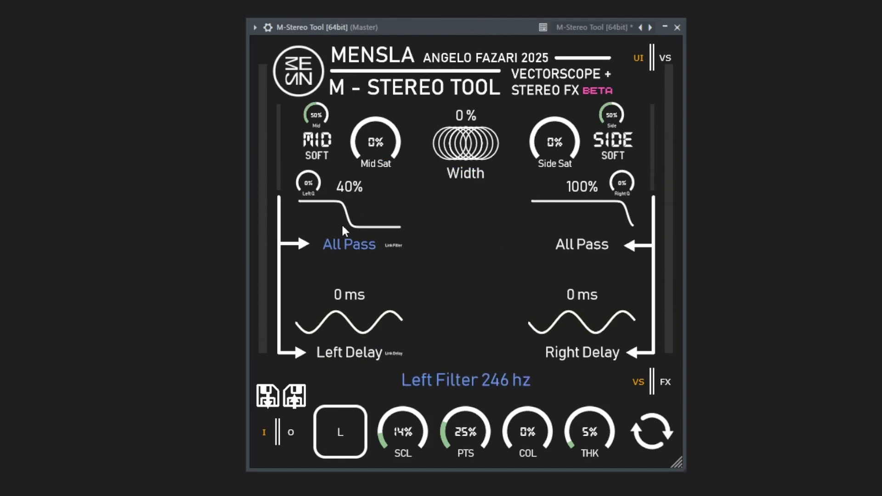
Step: Reset the left all-pass filter to 100% and show the FX controls
drag(341, 224, 368, 201)
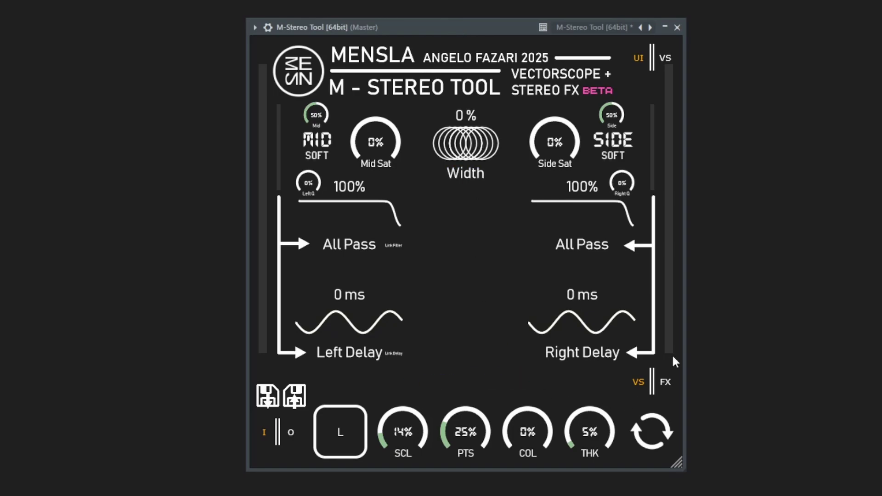
click(666, 382)
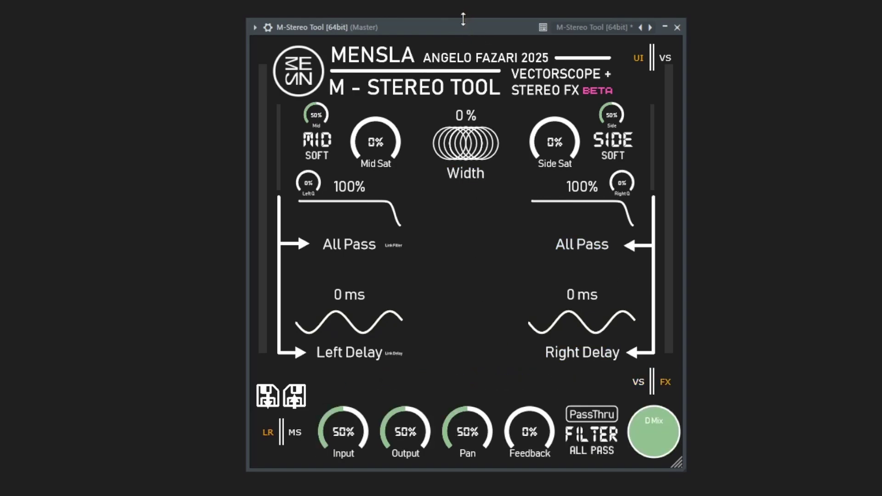
Step: Set the right delay to 122.54 ms and the left delay to 126.43 ms, with the signal pass-through enabled
drag(590, 366, 591, 202)
drag(349, 353, 353, 200)
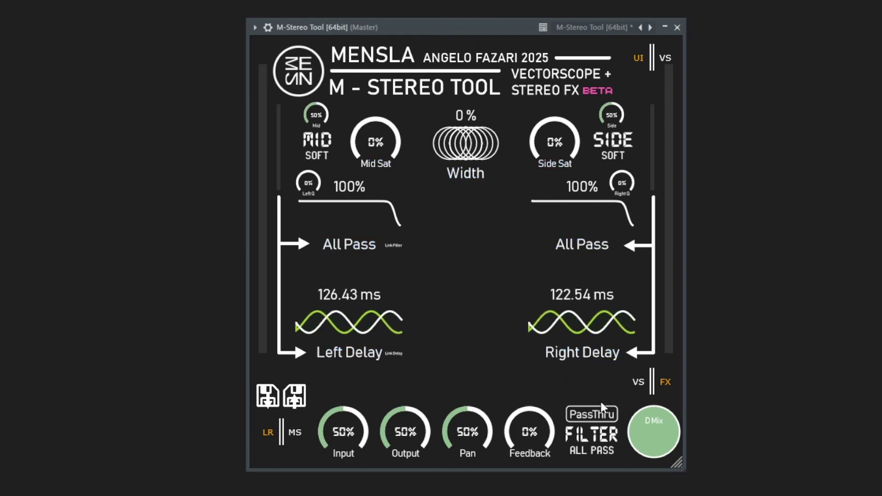
click(592, 412)
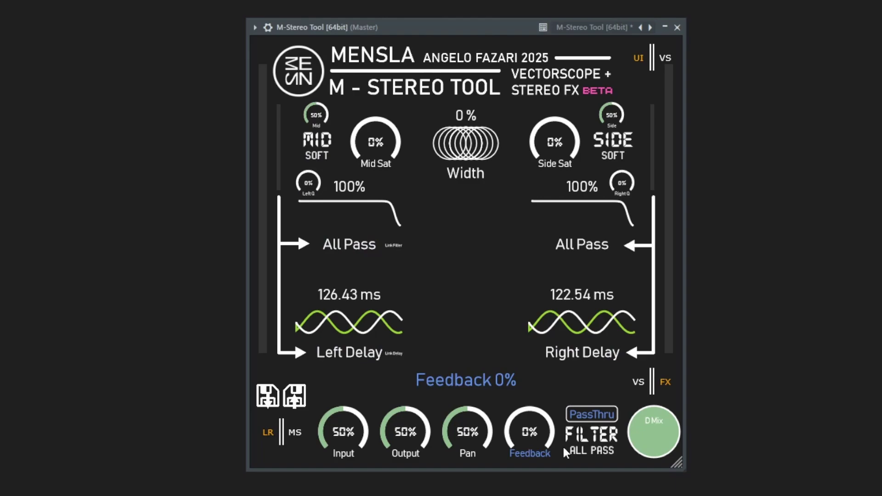
Step: Change the filter type to High Pass and set the left filter to 59% and the right filter to 58%
click(570, 429)
click(570, 427)
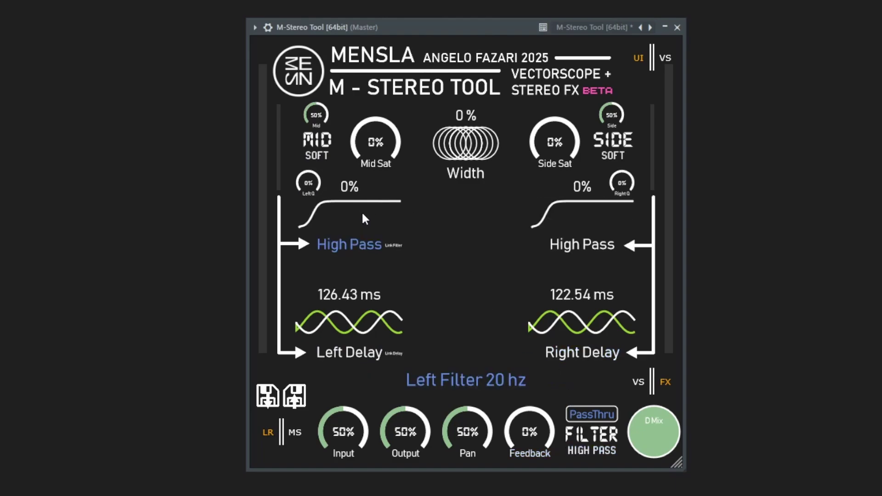
drag(362, 211, 389, 105)
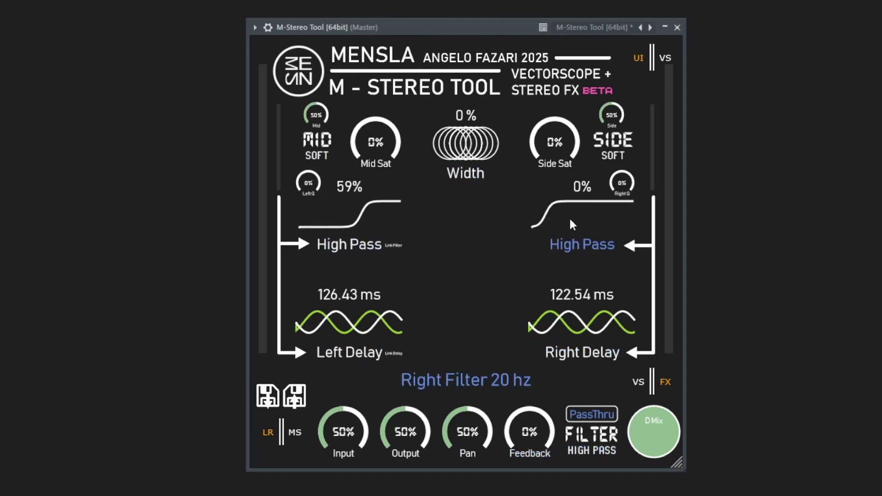
drag(569, 217, 570, 120)
drag(356, 208, 342, 205)
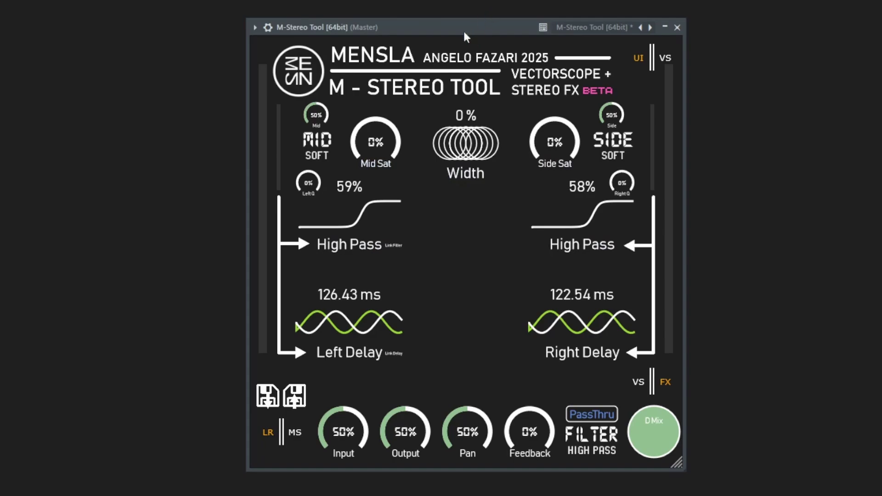
Step: Shorten the left delay to 111.35 ms and the right delay to 52.8 ms
drag(595, 329, 583, 363)
drag(352, 306, 462, 312)
drag(597, 321, 601, 309)
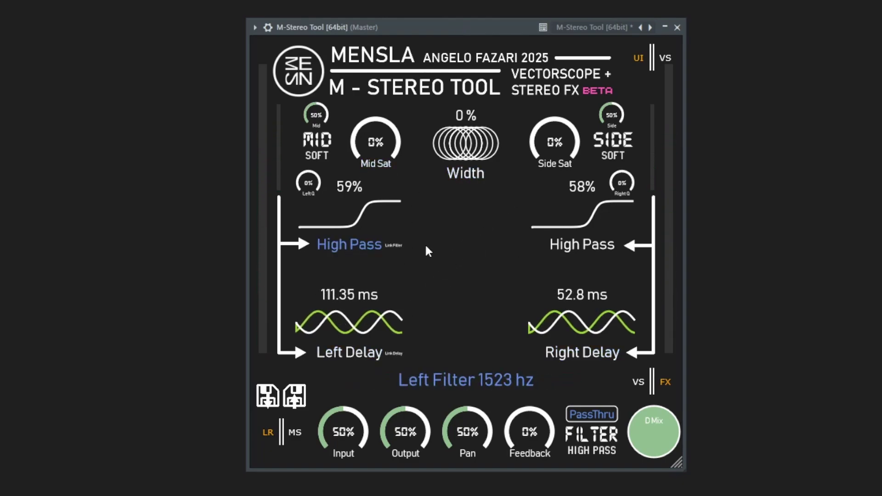
Step: Raise the delay feedback to 93% and play the audio through the effect
drag(529, 441, 536, 288)
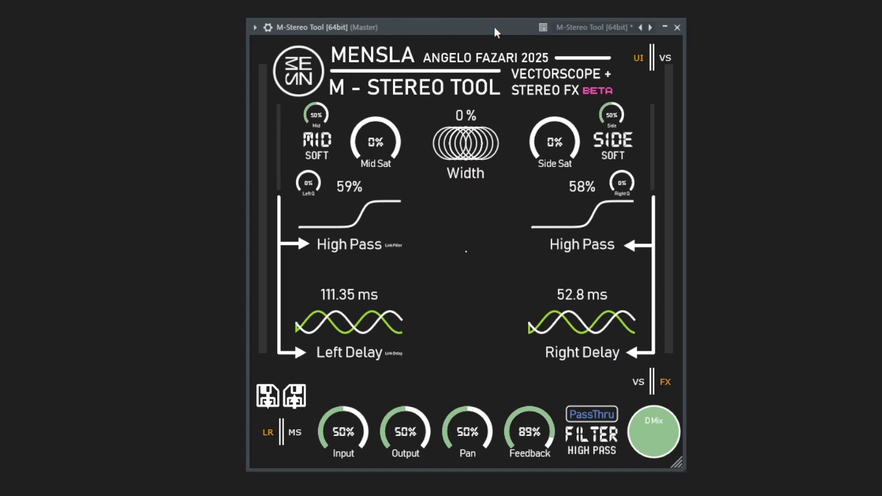
key(space)
drag(529, 443, 527, 435)
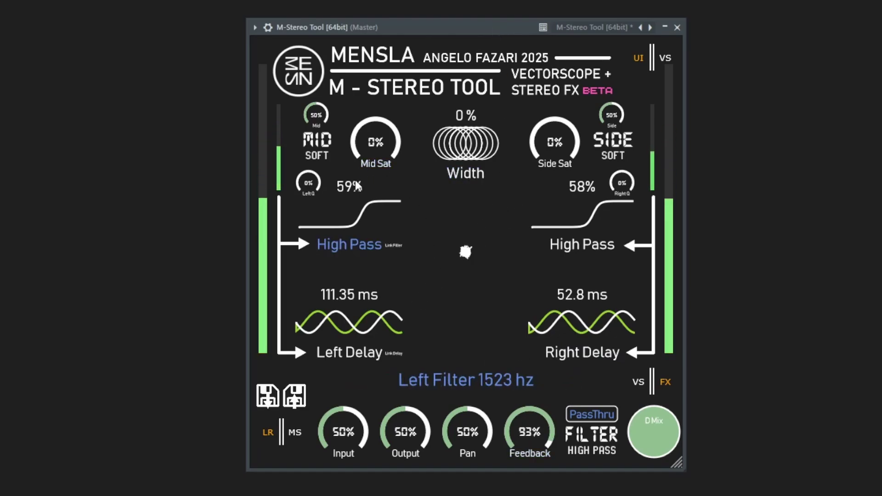
Step: Lower the high-pass filters to 56% left and 55% right, and the delays to 33.97 ms left and 21.49 ms right
drag(351, 219, 350, 224)
drag(565, 224, 567, 226)
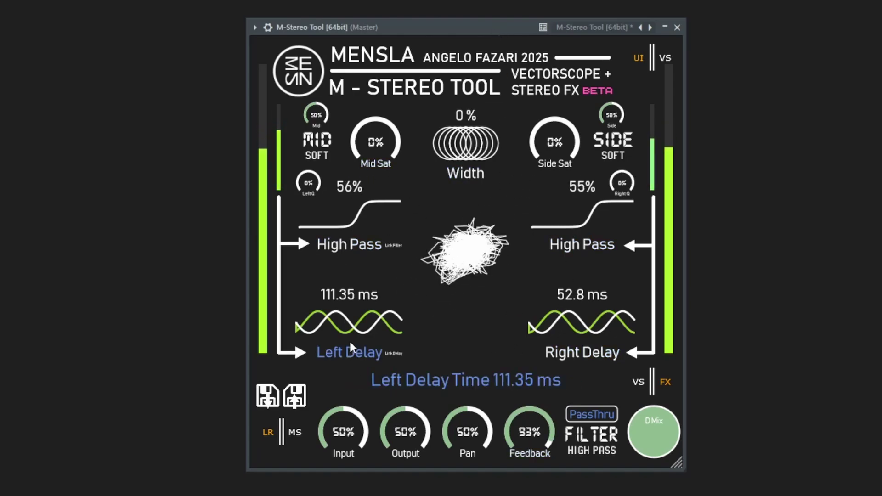
mouse_move(349, 340)
mouse_down()
mouse_move(348, 332)
mouse_move(351, 351)
mouse_up()
drag(601, 318, 595, 339)
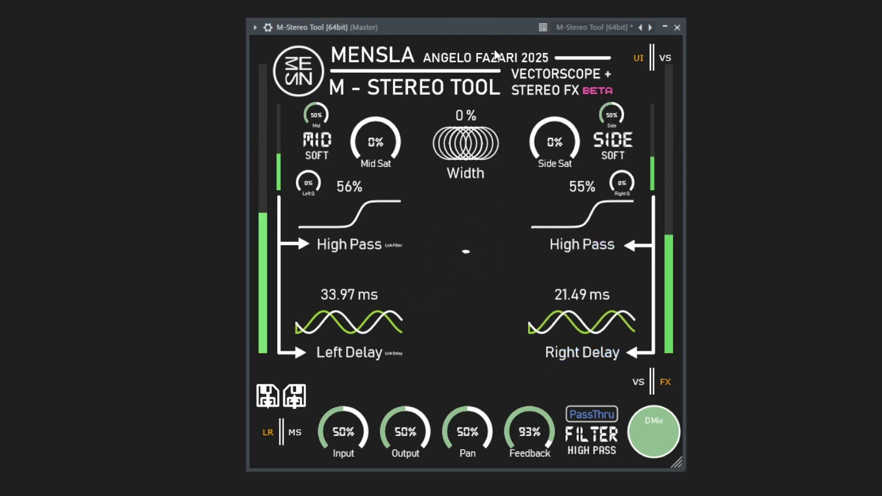
Step: Reset both high-pass filters to 0%, and set the left one to 61% and the right one to 51%
double_click(579, 240)
drag(331, 221, 331, 341)
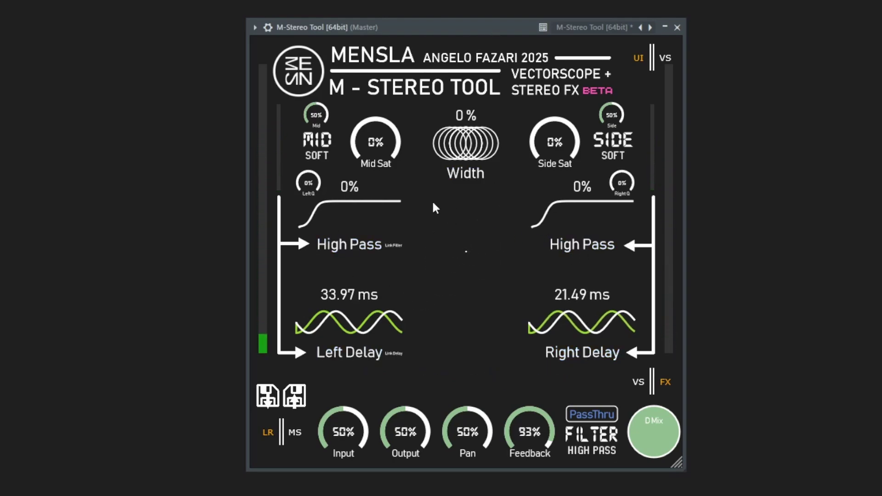
drag(319, 226, 356, 117)
drag(600, 245, 601, 163)
drag(393, 207, 392, 217)
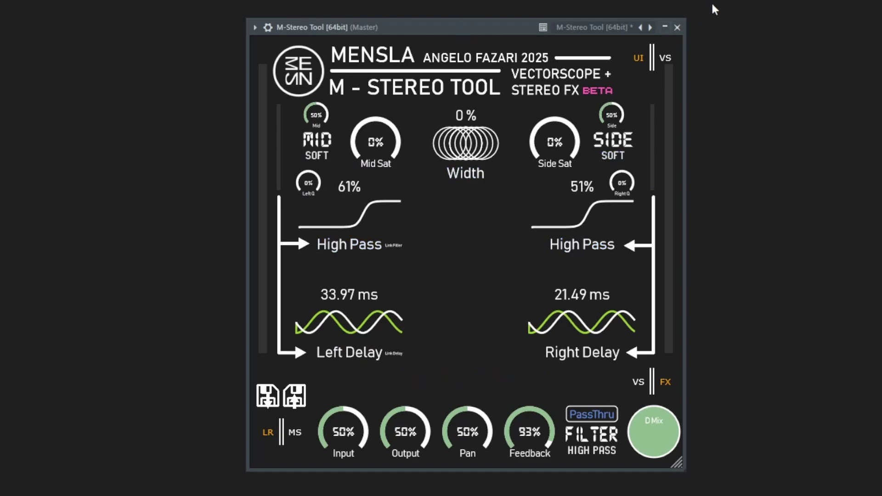
Step: Play the audio with mid saturation at 32% and side saturation at 18%
key(space)
drag(377, 133, 387, 79)
drag(522, 126, 557, 105)
Step: Audition the mid distortion as Foldback at 83% and as Rectify, ending with mid saturation at 0%
click(317, 147)
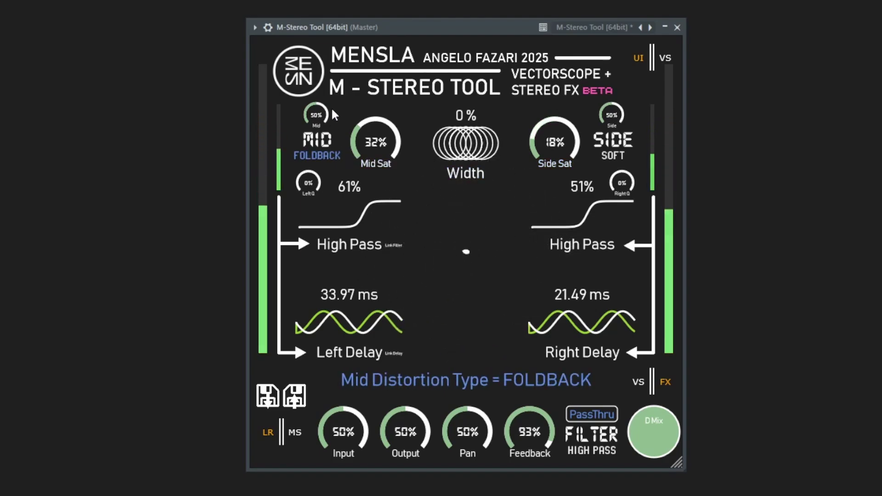
drag(375, 138, 377, 55)
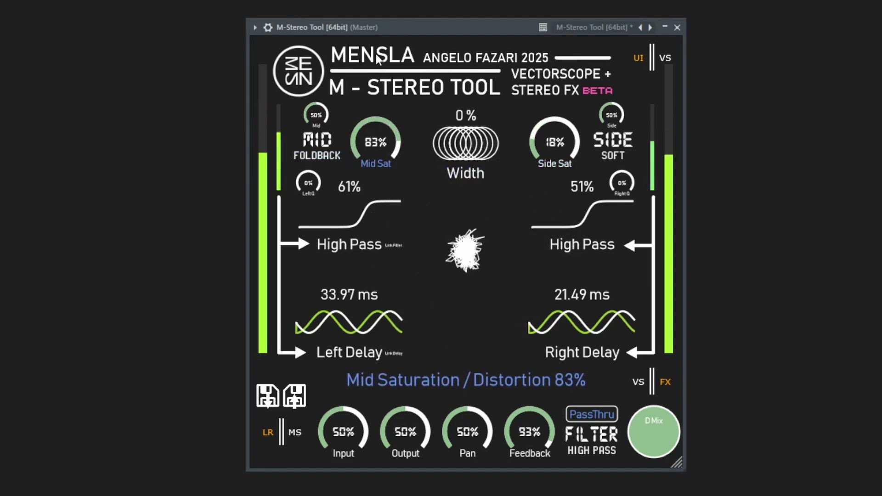
click(309, 136)
drag(374, 146, 385, 266)
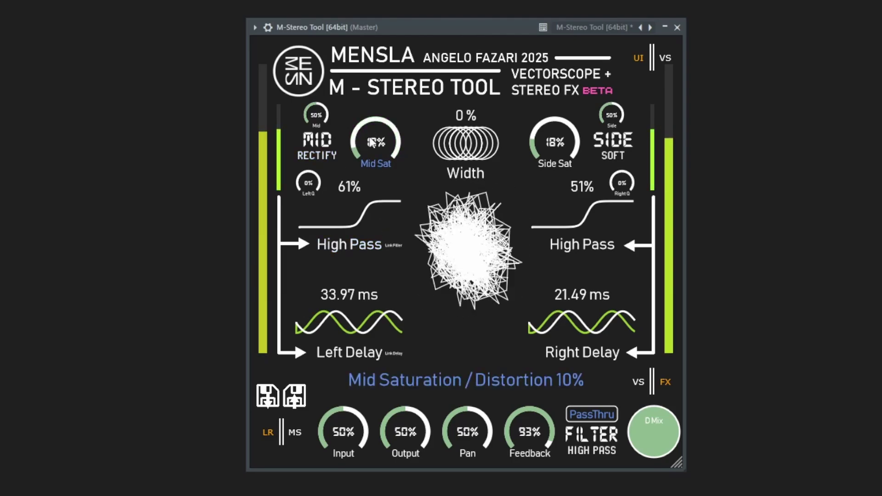
drag(371, 137, 373, 161)
Step: Audition the stereo width at 100%, and reset the width and the side saturation to 0%
drag(475, 157, 471, 54)
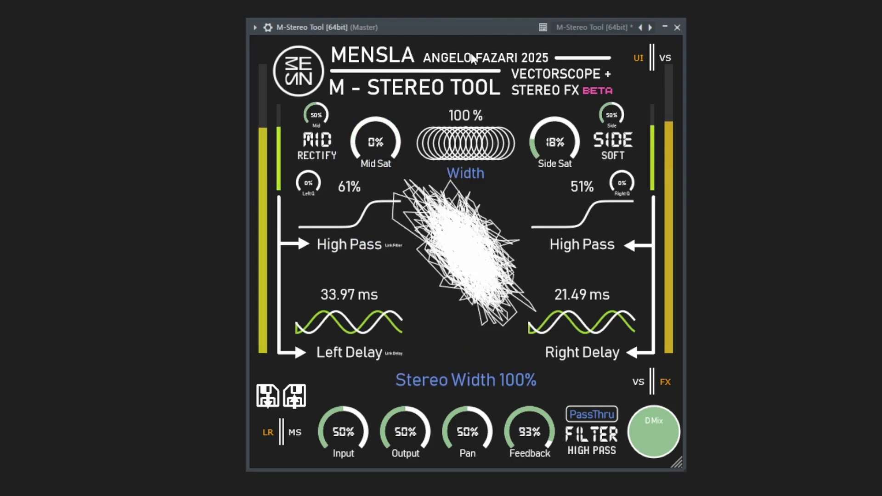
double_click(473, 129)
double_click(539, 140)
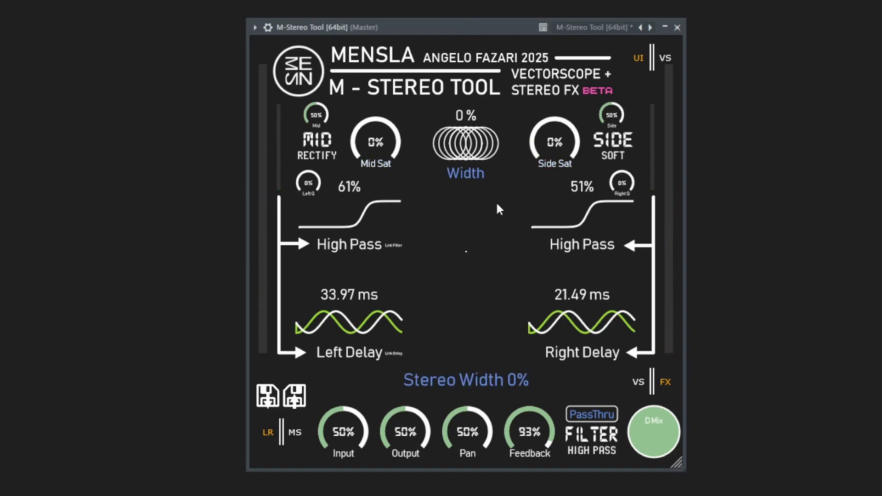
Step: Reset both delay times to 0 ms and the feedback to 0%
double_click(565, 330)
double_click(349, 322)
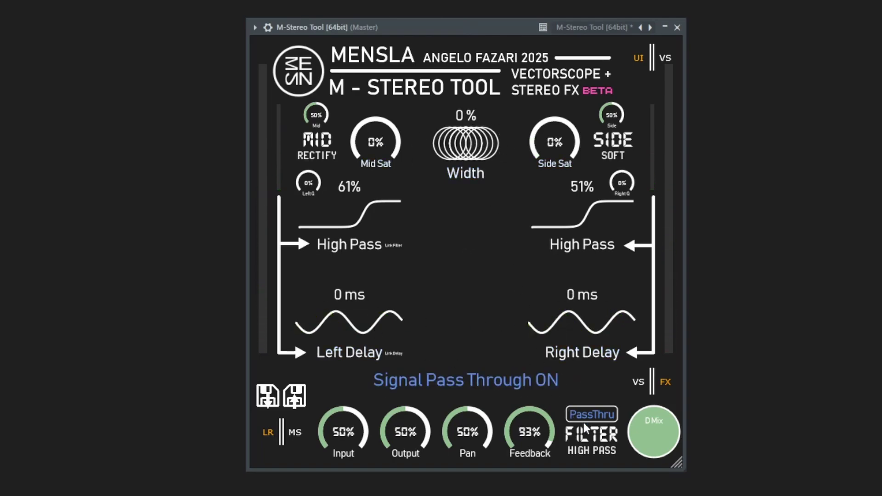
double_click(528, 430)
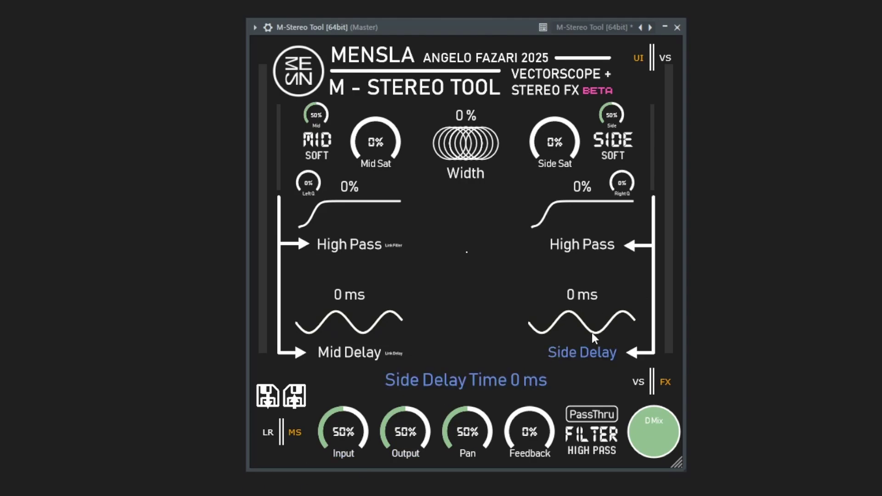
drag(570, 215, 545, 243)
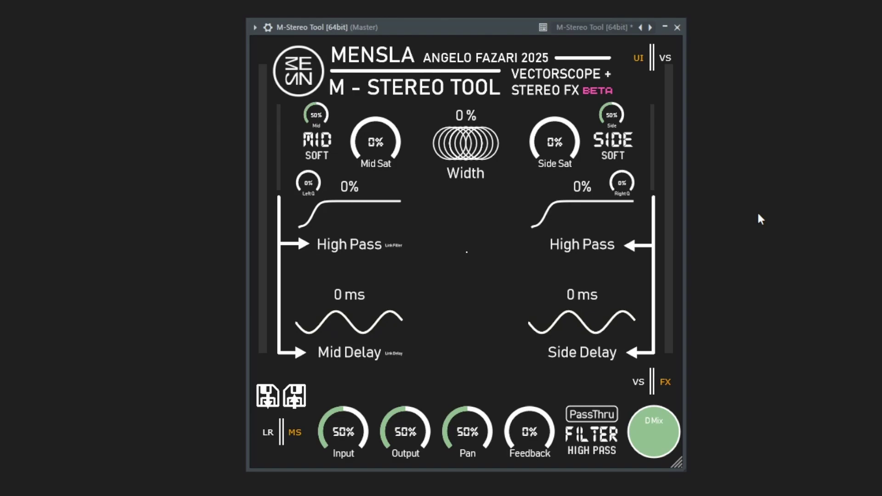